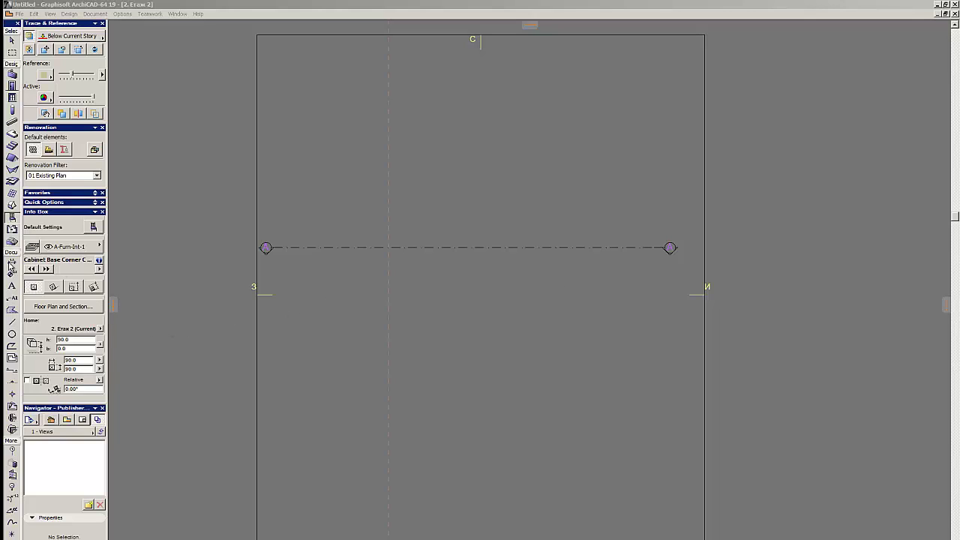
left_click(16, 171)
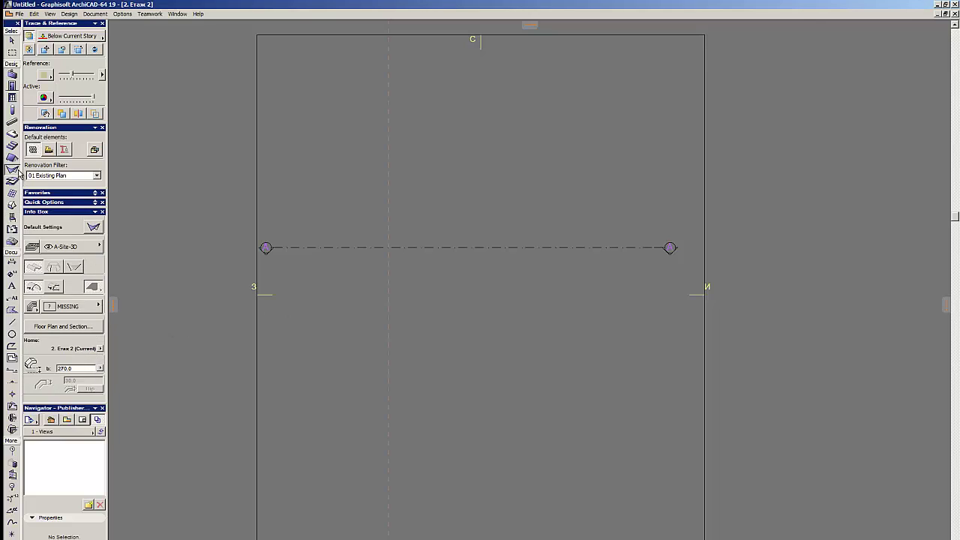
left_click(93, 227)
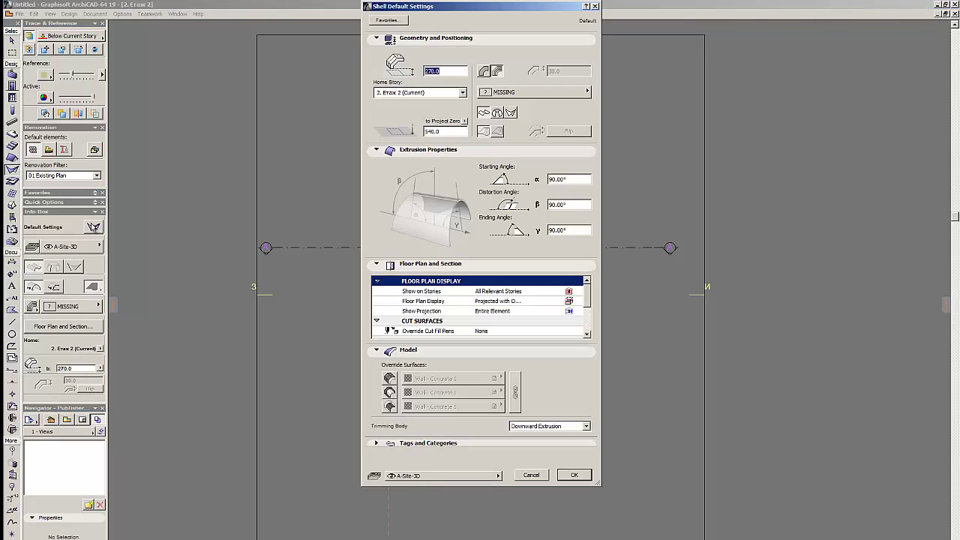
left_click(595, 6)
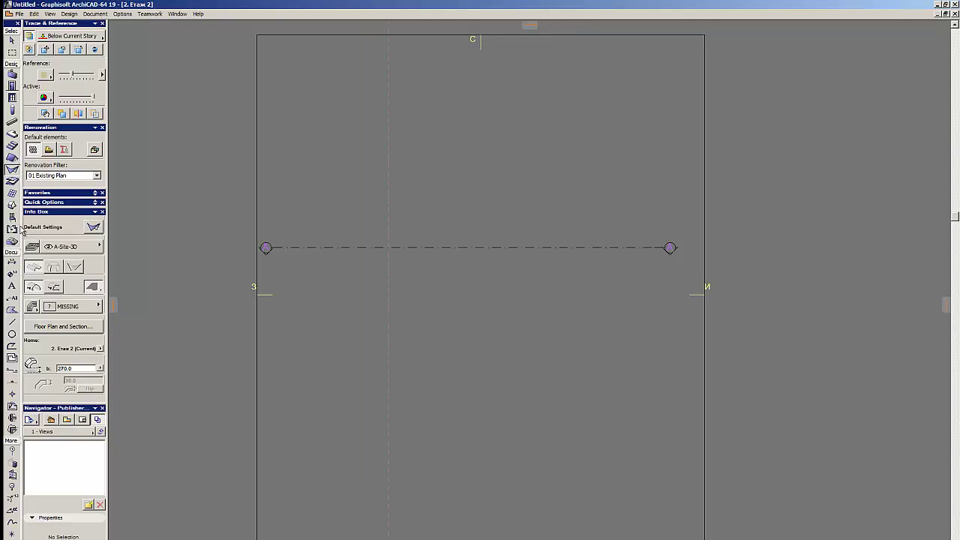
left_click(12, 204)
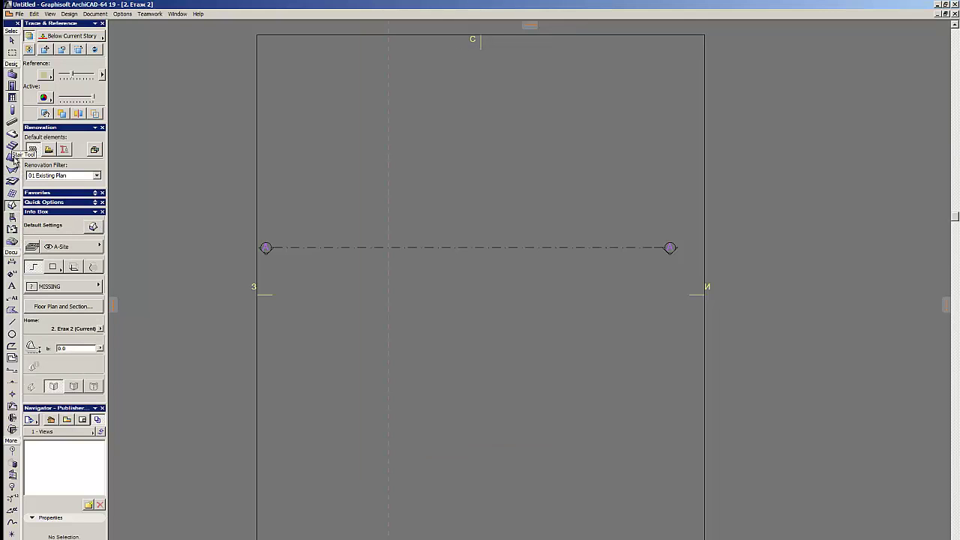
left_click(12, 121)
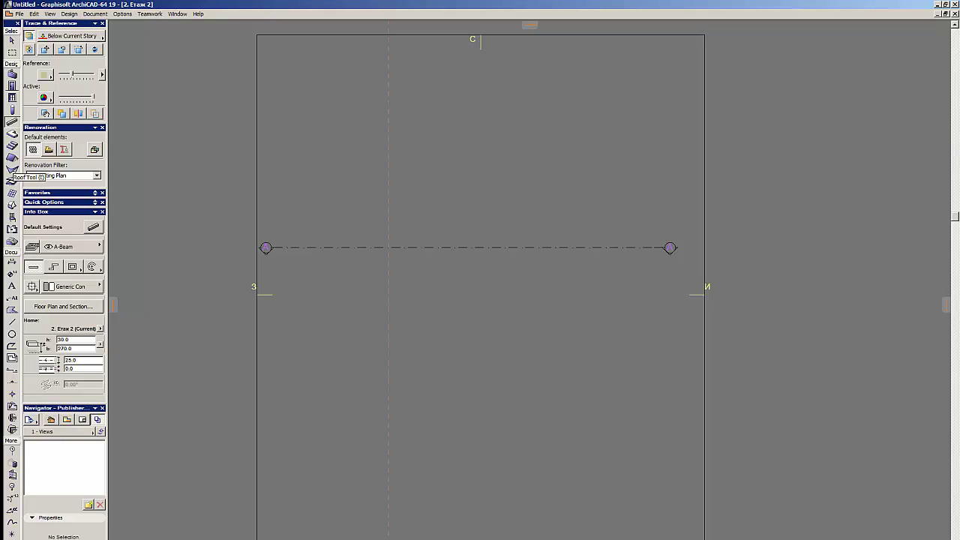
Draw two vertical and two horizontal walls crossing in a hash pattern
left_click(18, 73)
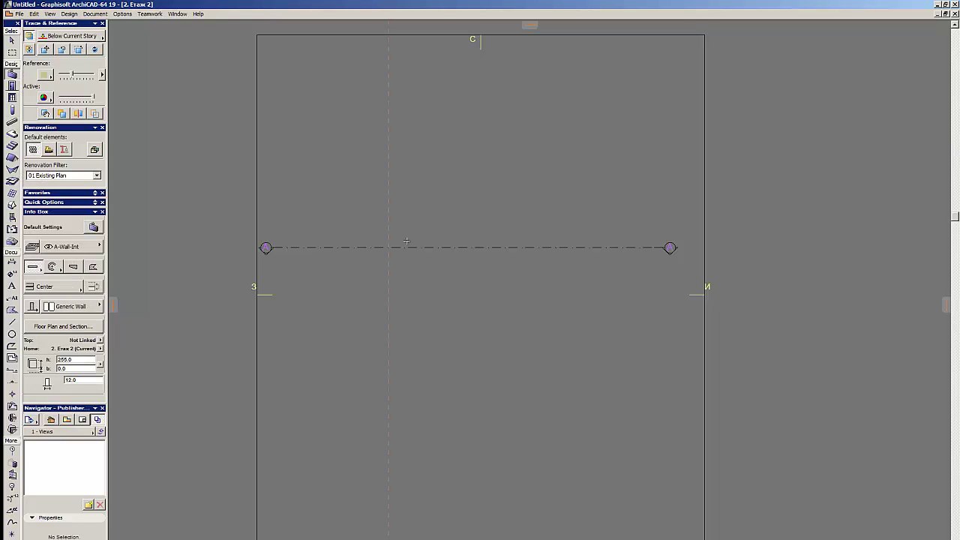
left_click(405, 183)
left_click(405, 324)
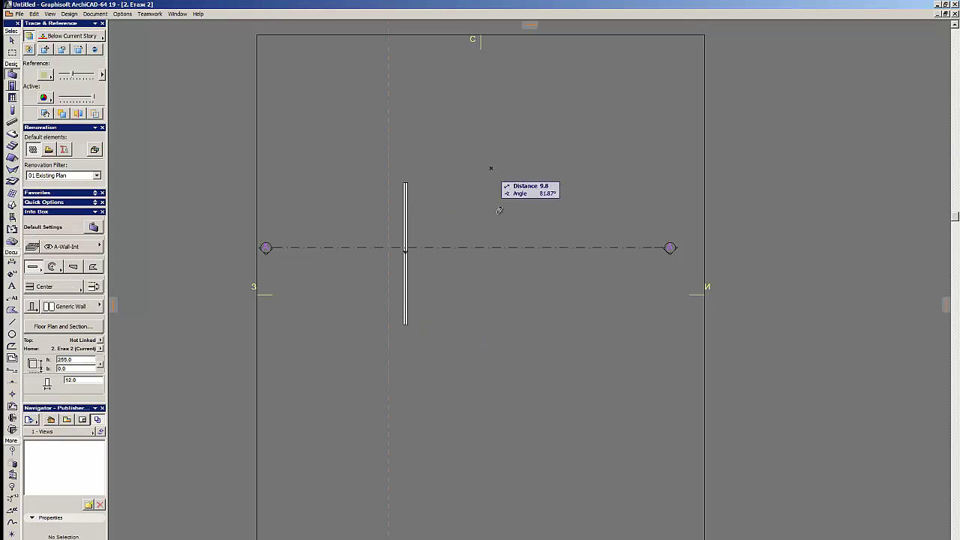
left_click(491, 302)
left_click(362, 217)
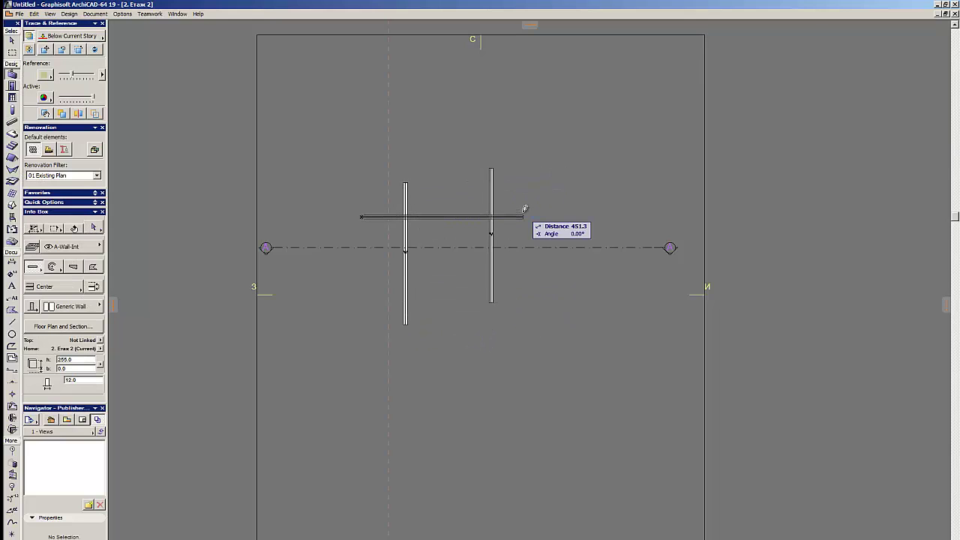
left_click(524, 211)
left_click(359, 282)
left_click(532, 282)
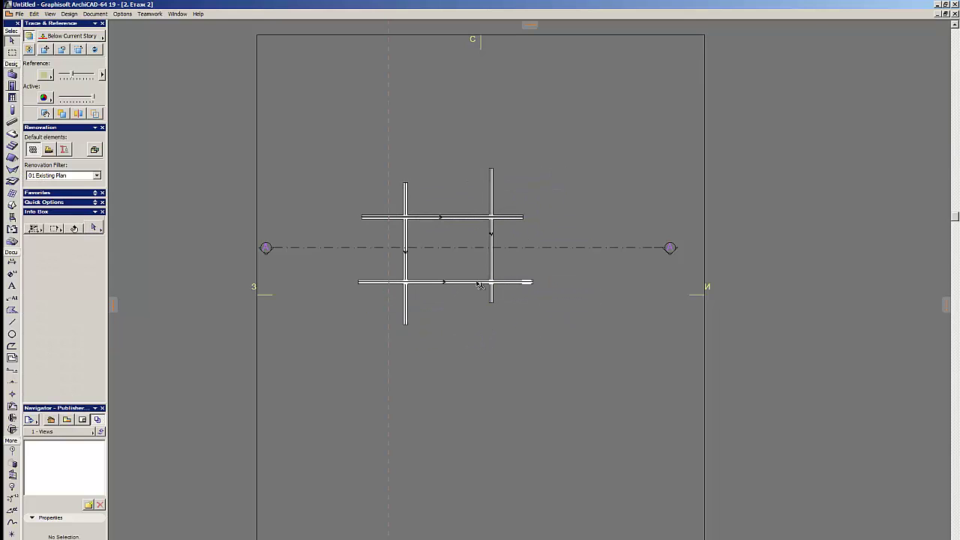
Select the four crossing walls and bring up the Resize dialog
left_click_drag(348, 124, 628, 388)
scroll(495, 237, "up", 2)
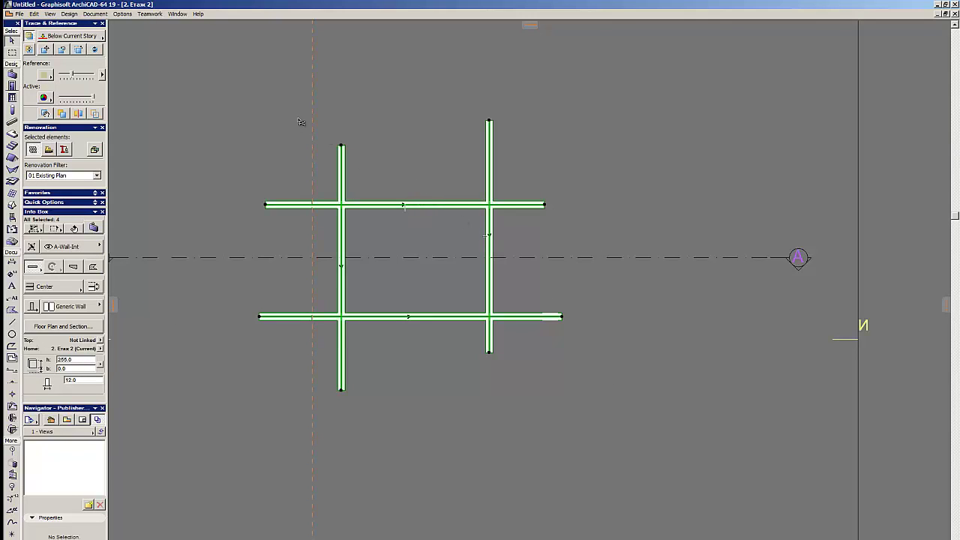
key("ctrl+k")
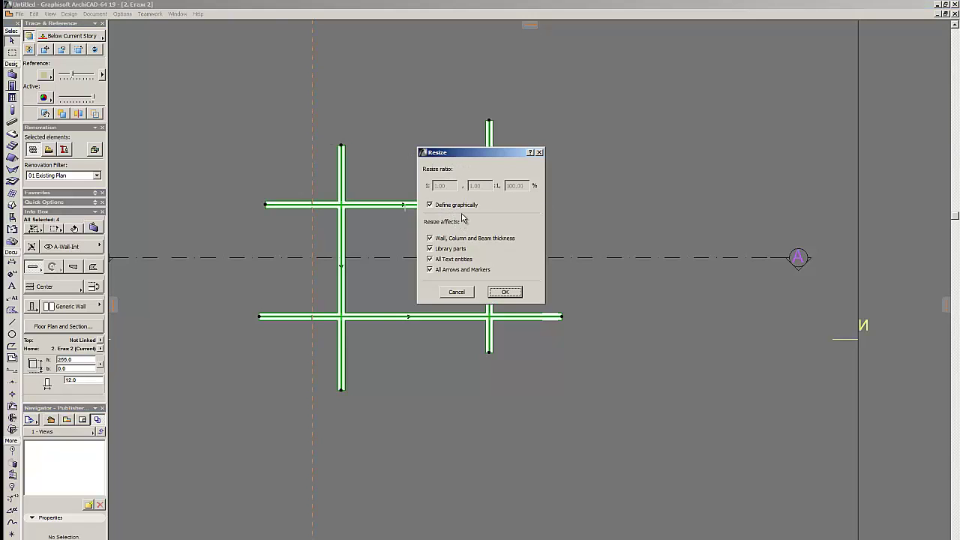
Resize the walls graphically so the right vertical wall becomes 200 long
left_click(505, 292)
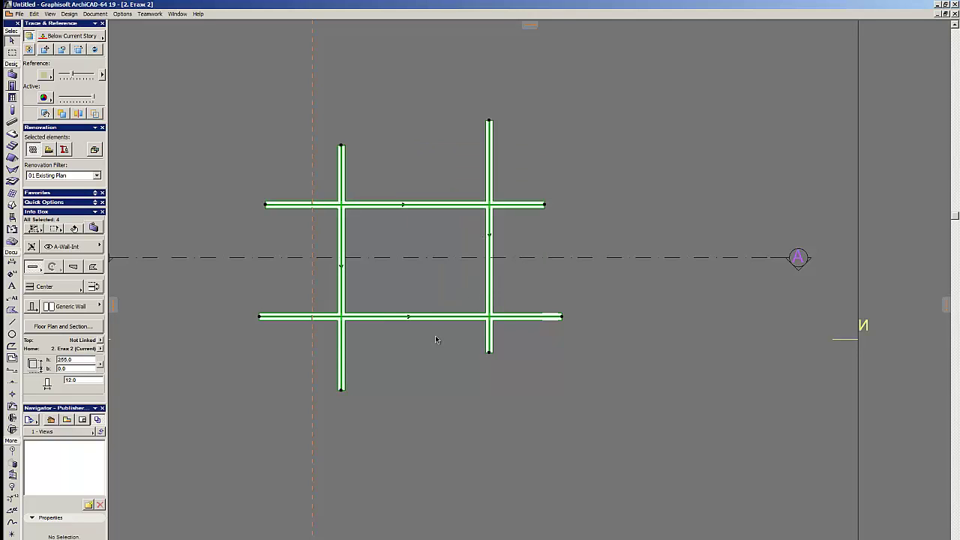
left_click(489, 352)
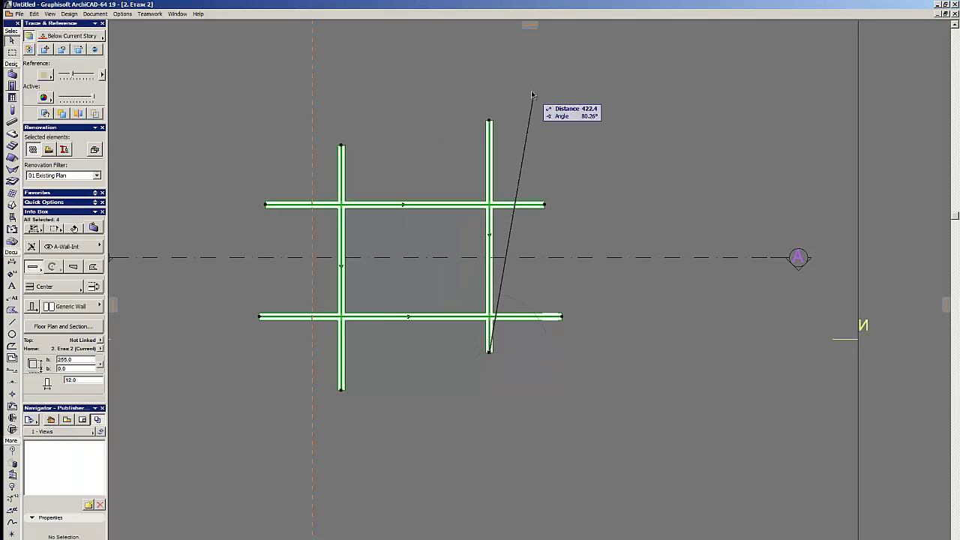
left_click(489, 121)
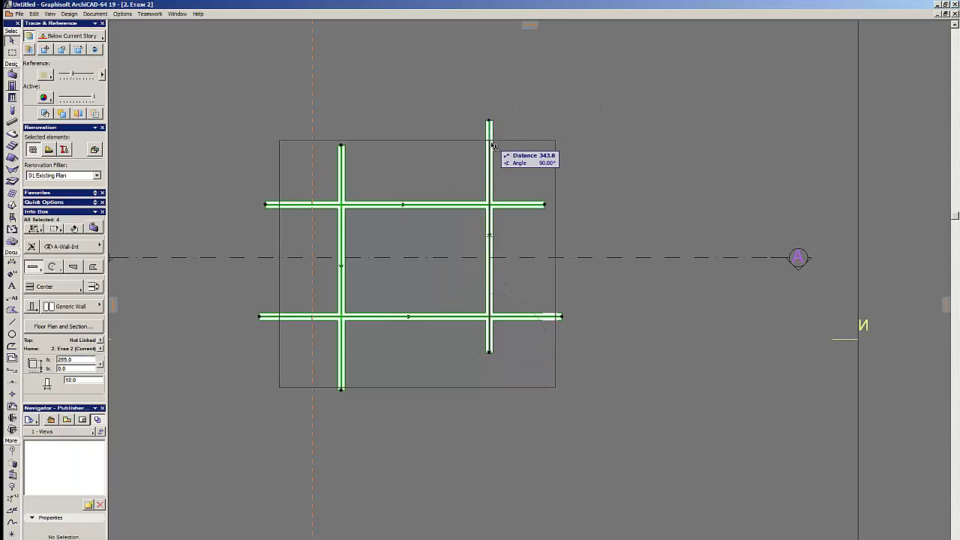
type("200")
key("Return")
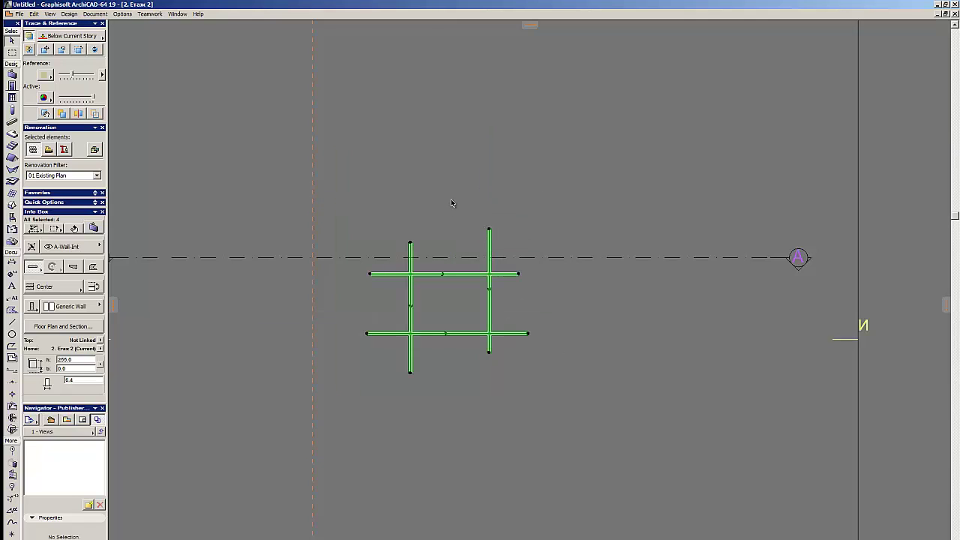
Reselect the four walls, check the wall height value, then deselect them
left_click(453, 203)
left_click_drag(328, 168, 658, 454)
scroll(409, 319, "up", 3)
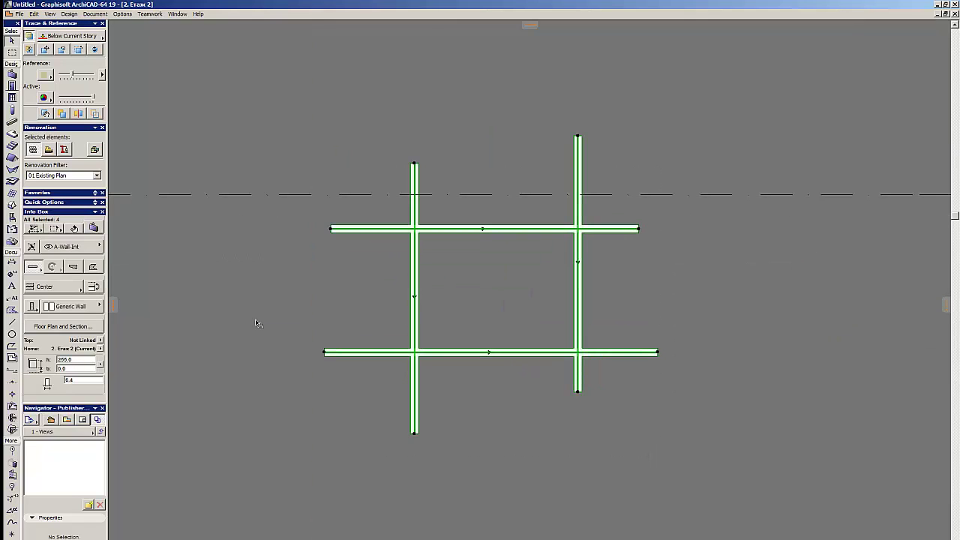
left_click(81, 360)
left_click(478, 304)
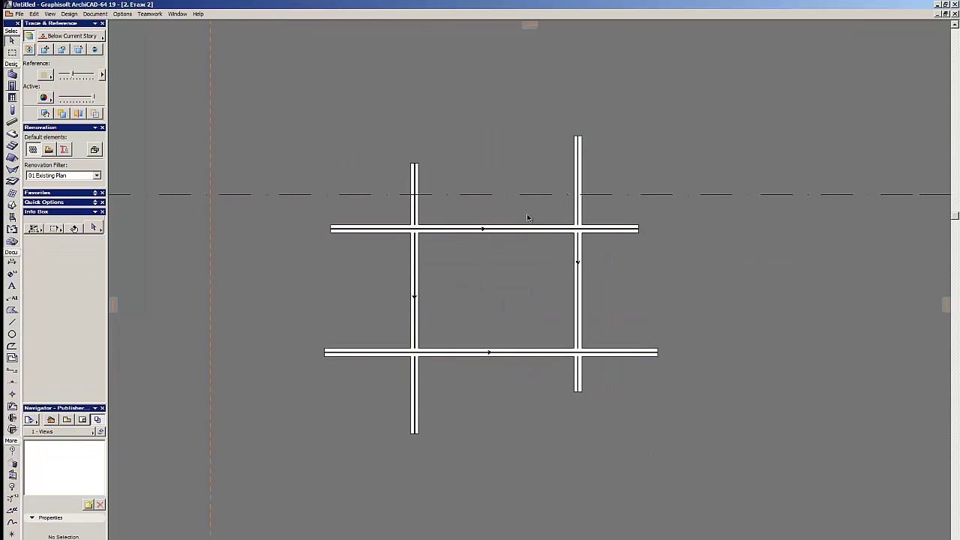
Resize the walls again so the right wall measures 250, then deselect
left_click_drag(286, 77, 709, 474)
key("ctrl+k")
left_click(519, 297)
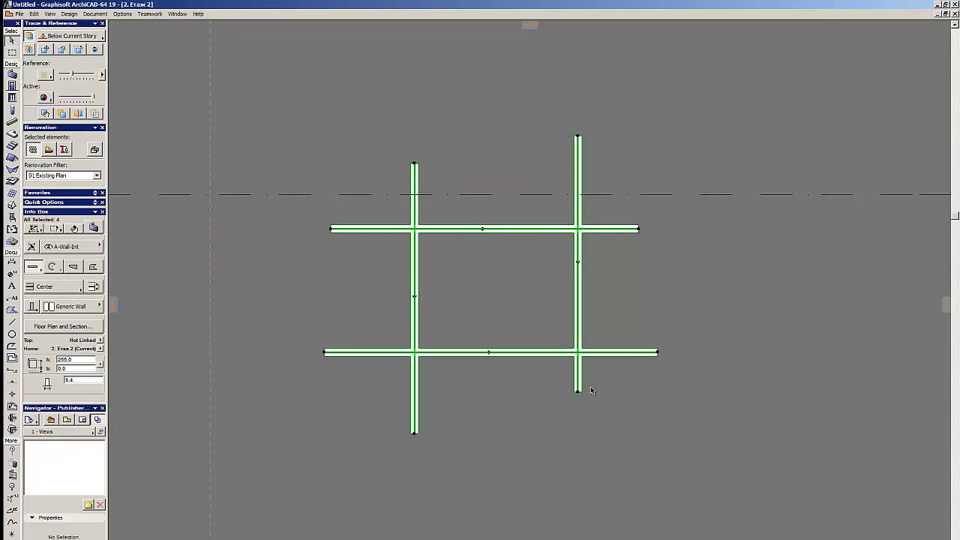
left_click(578, 390)
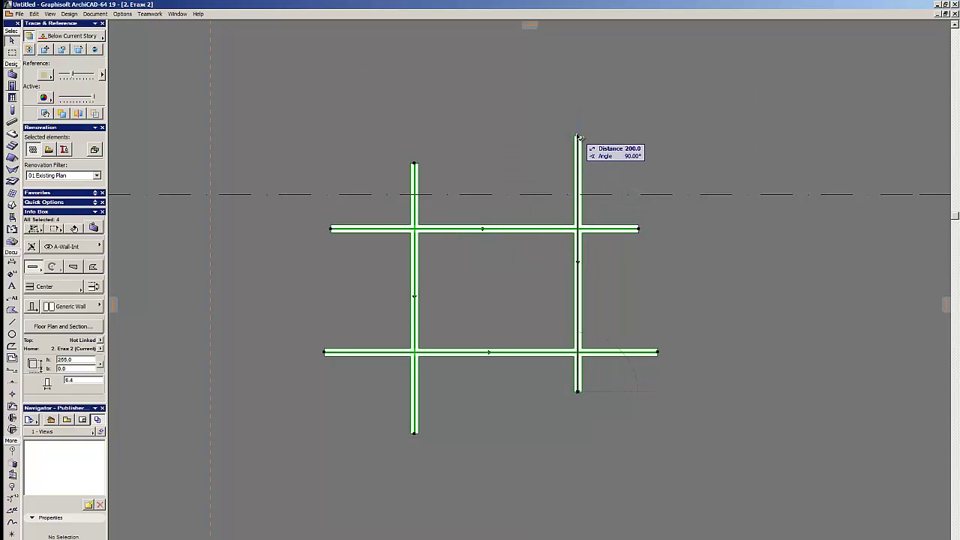
left_click(578, 137)
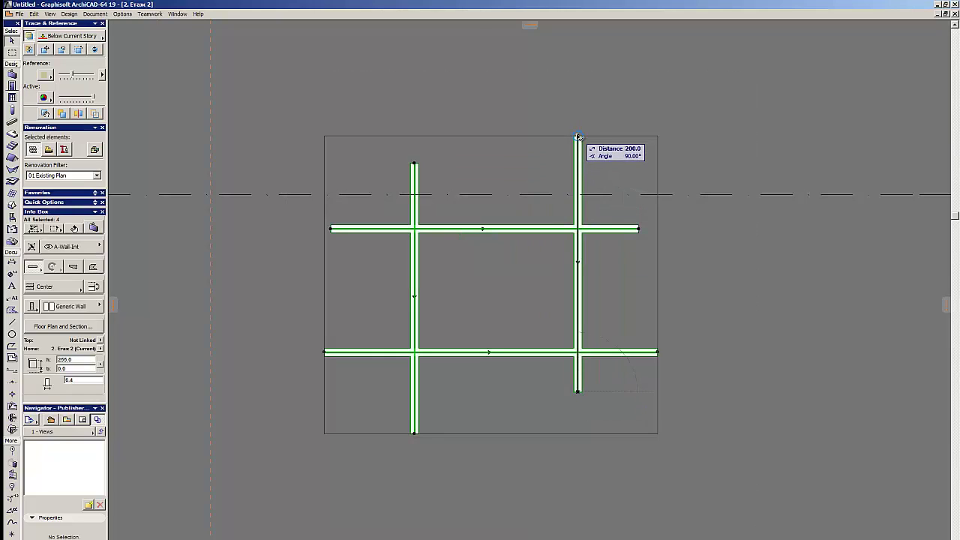
type("250")
key("Return")
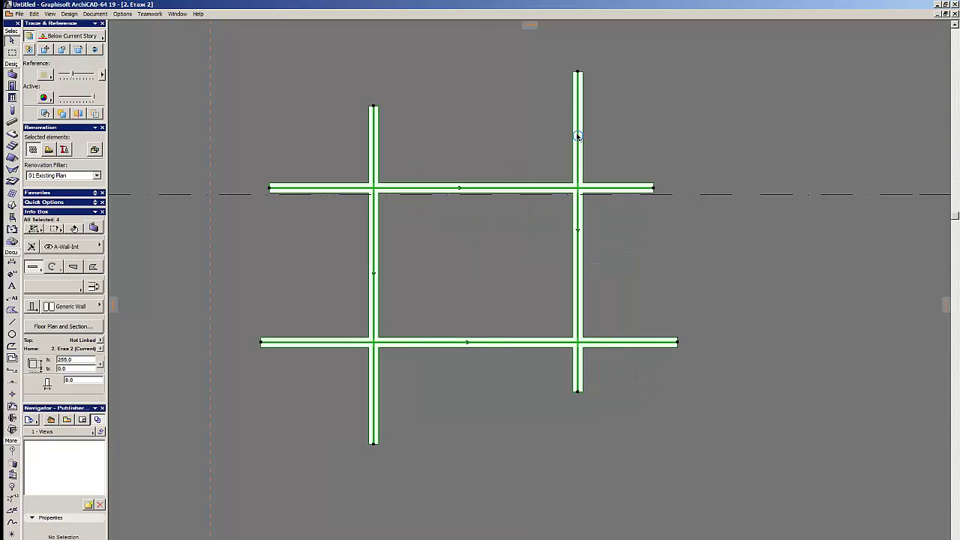
left_click(66, 359)
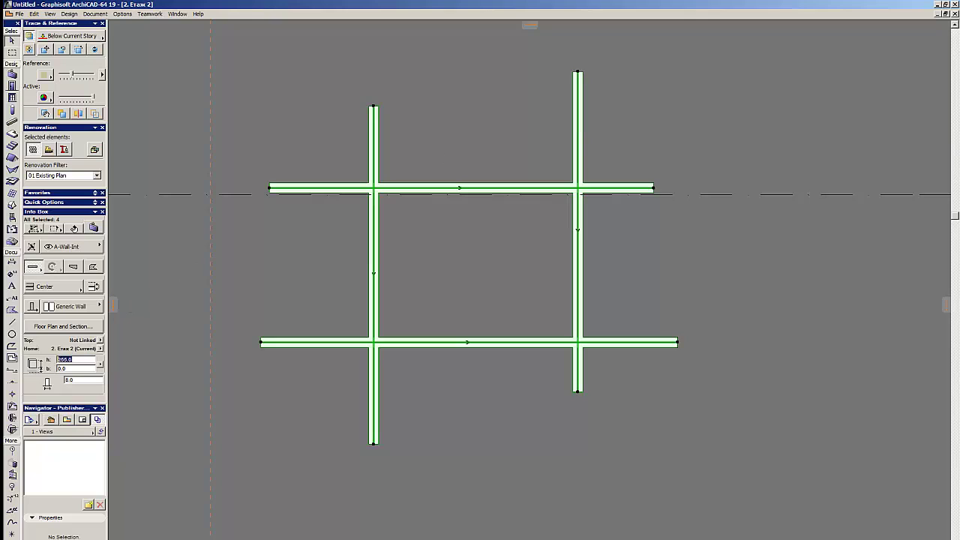
left_click(518, 280)
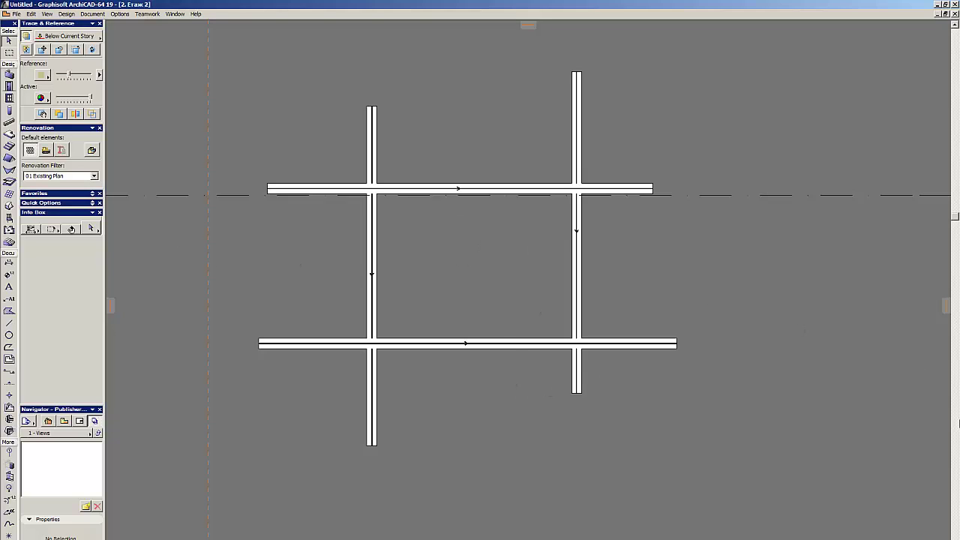
Delete all four crossing walls from the plan
left_click_drag(585, 395, 461, 322)
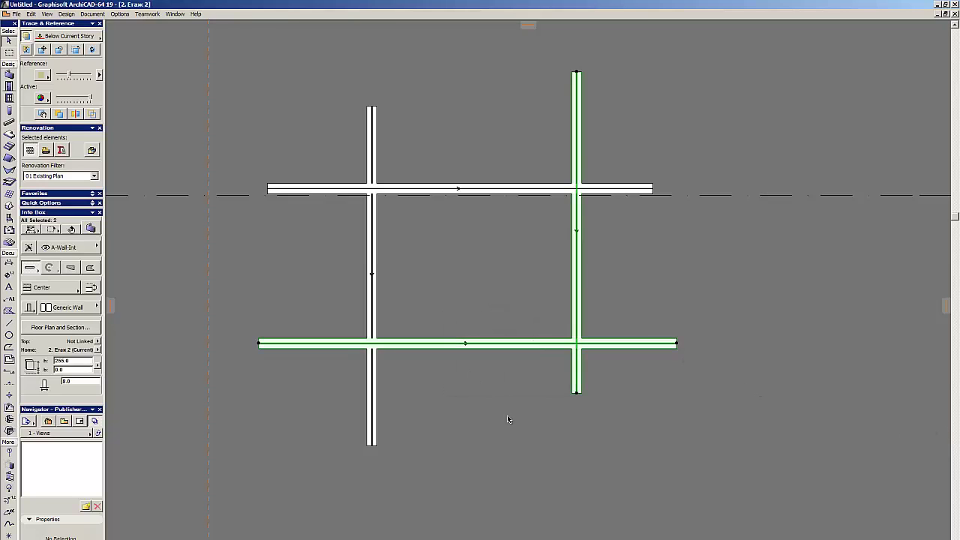
scroll(517, 431, "down", 2)
left_click(285, 201)
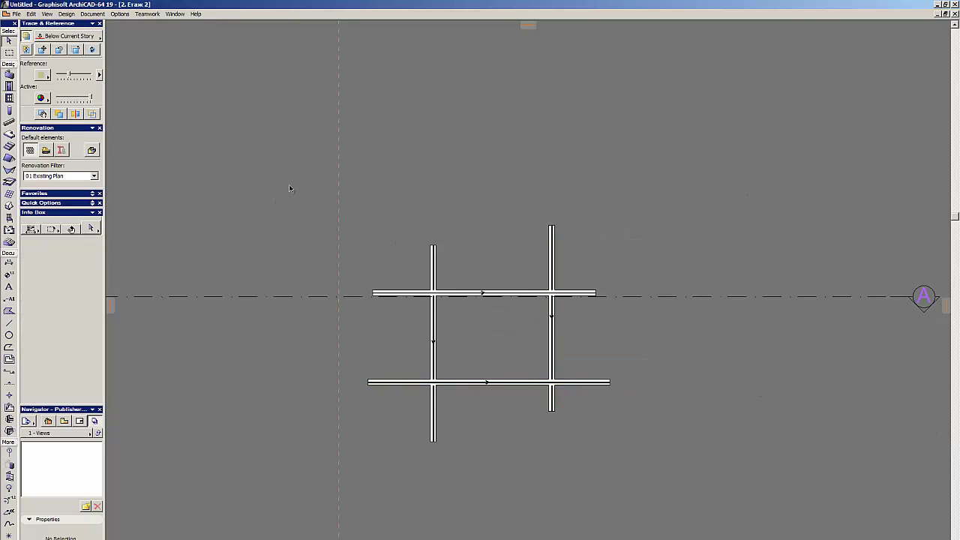
left_click_drag(288, 185, 744, 522)
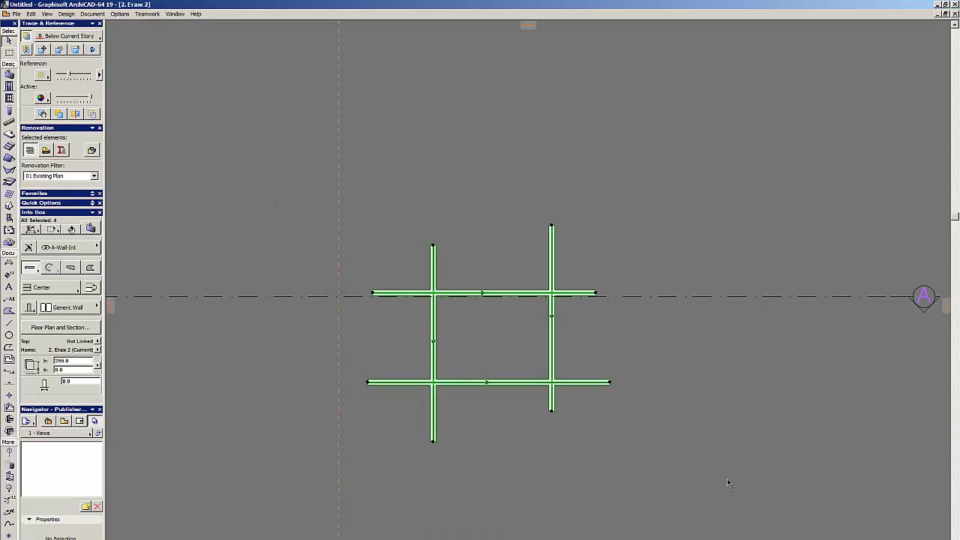
key("Delete")
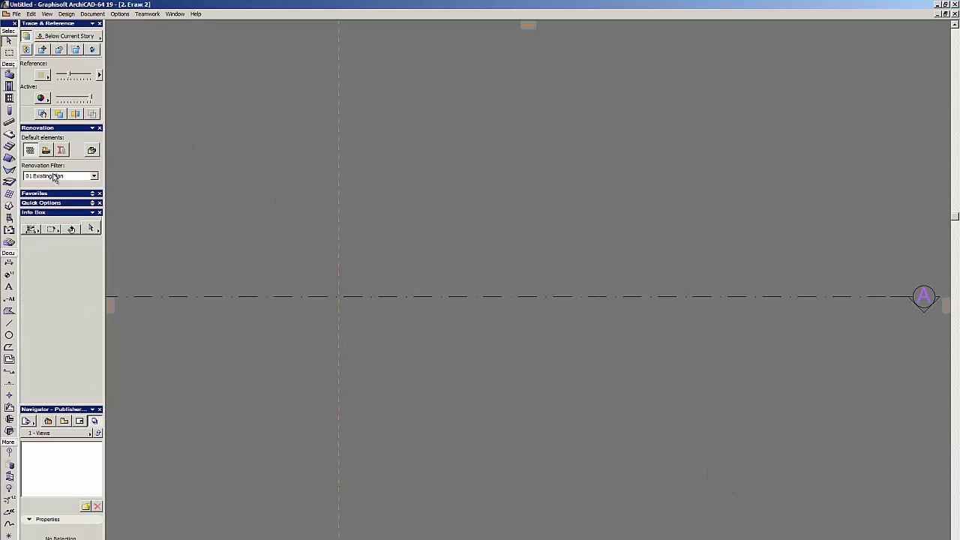
Place the Bed 1 LL object from the L-Custom library and select it
left_click(9, 217)
left_click(51, 228)
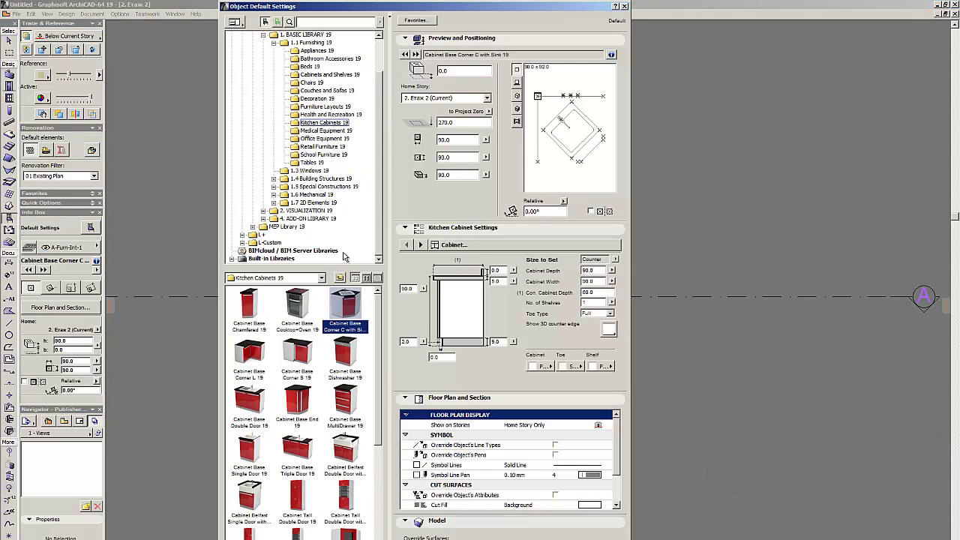
left_click(270, 242)
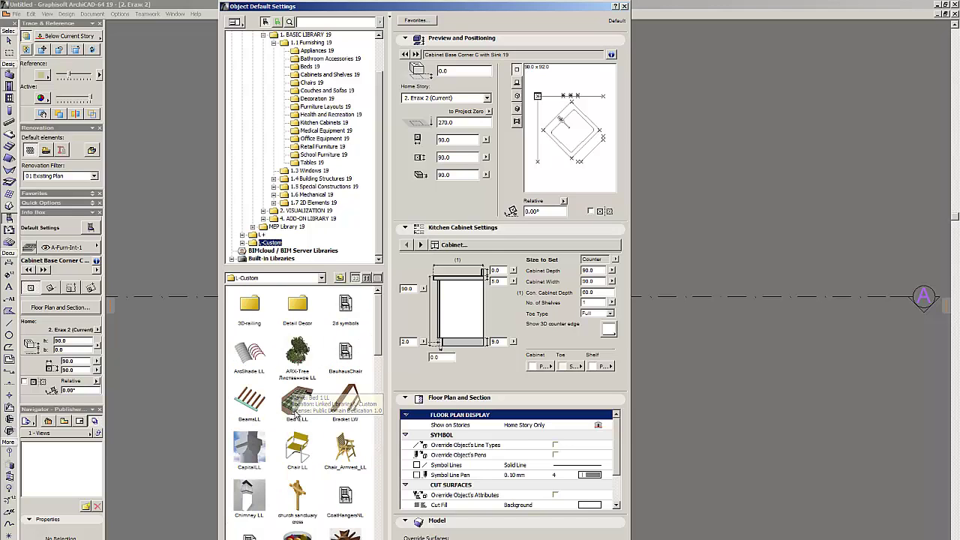
double_click(297, 401)
key("shift+F1")
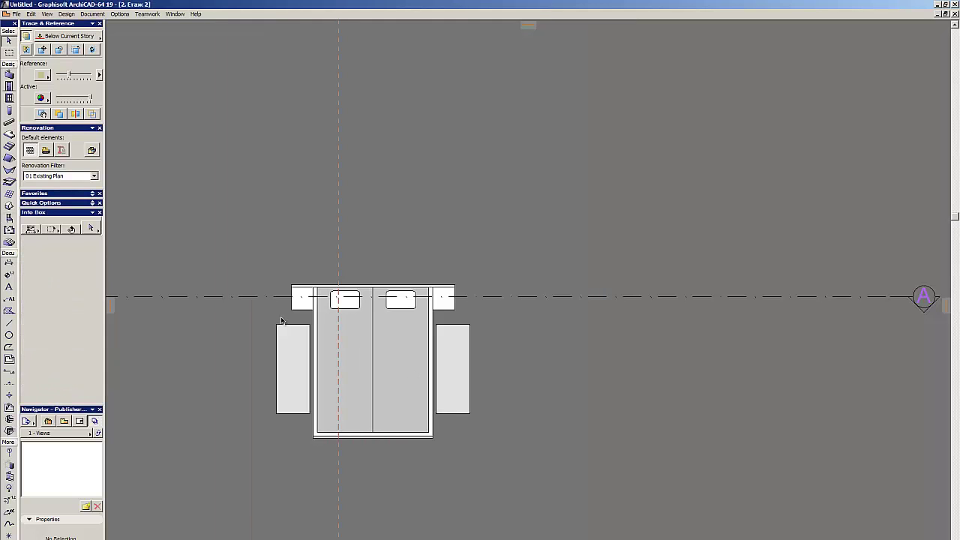
key("ctrl+a")
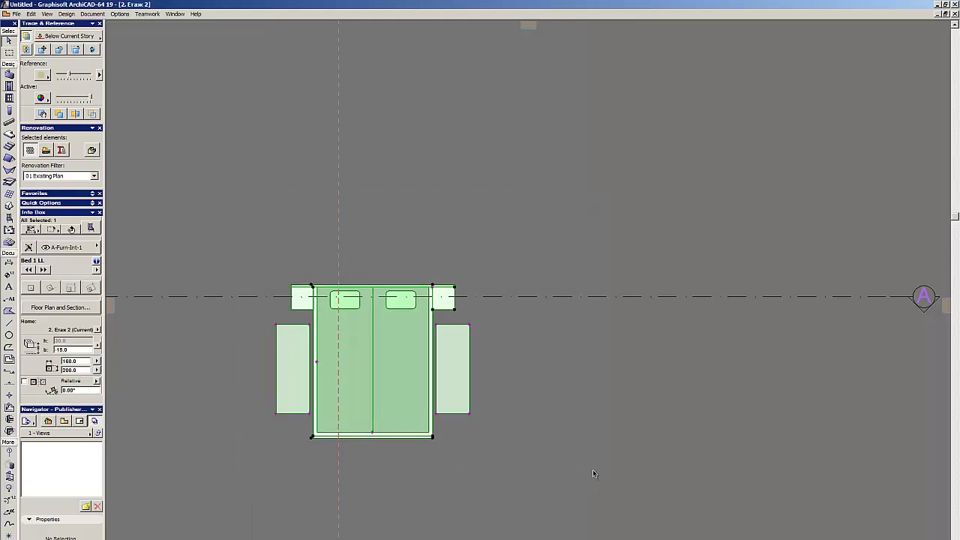
left_click(394, 367)
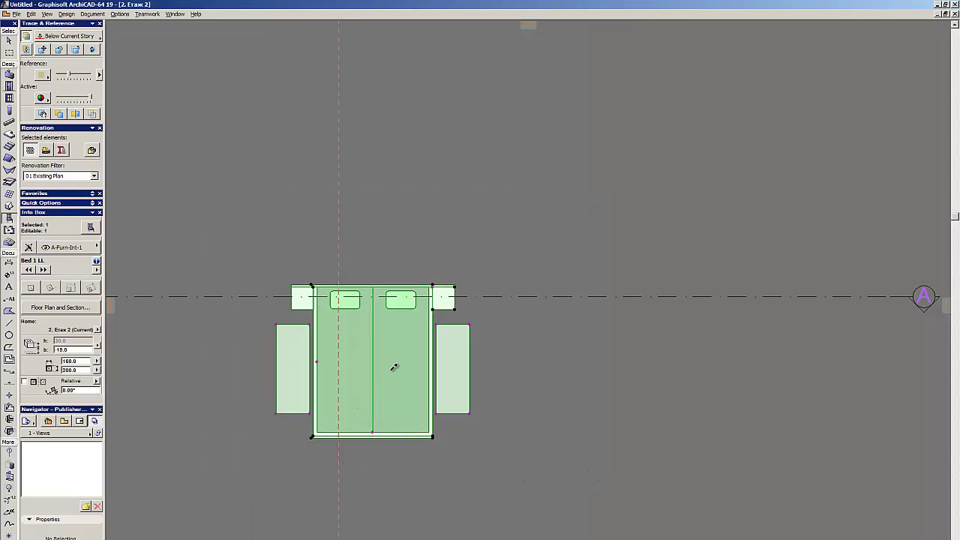
double_click(362, 347)
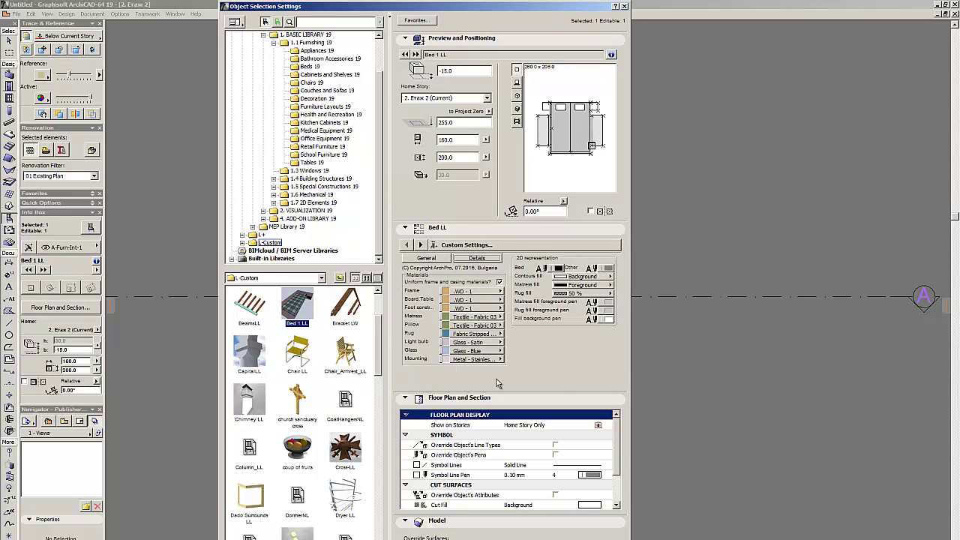
left_click(463, 245)
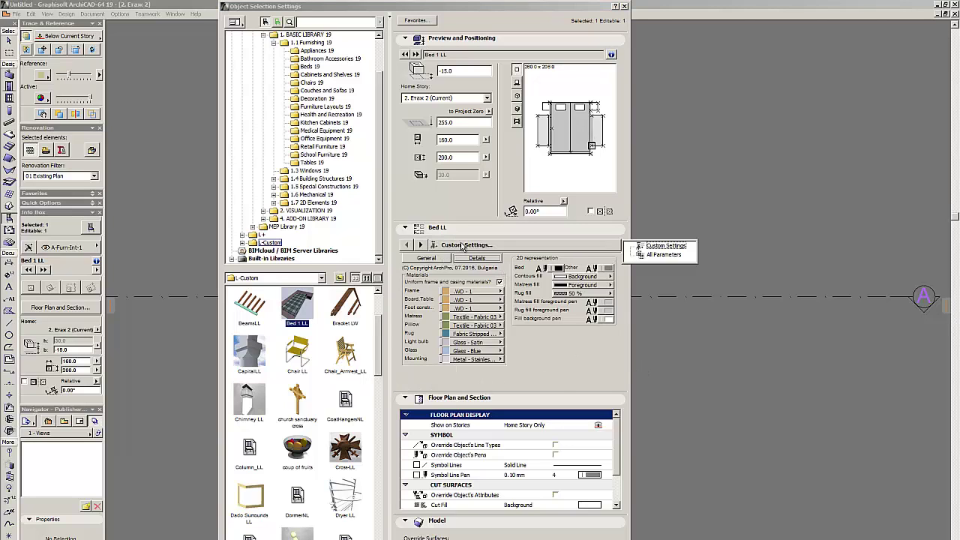
left_click(463, 245)
left_click(639, 255)
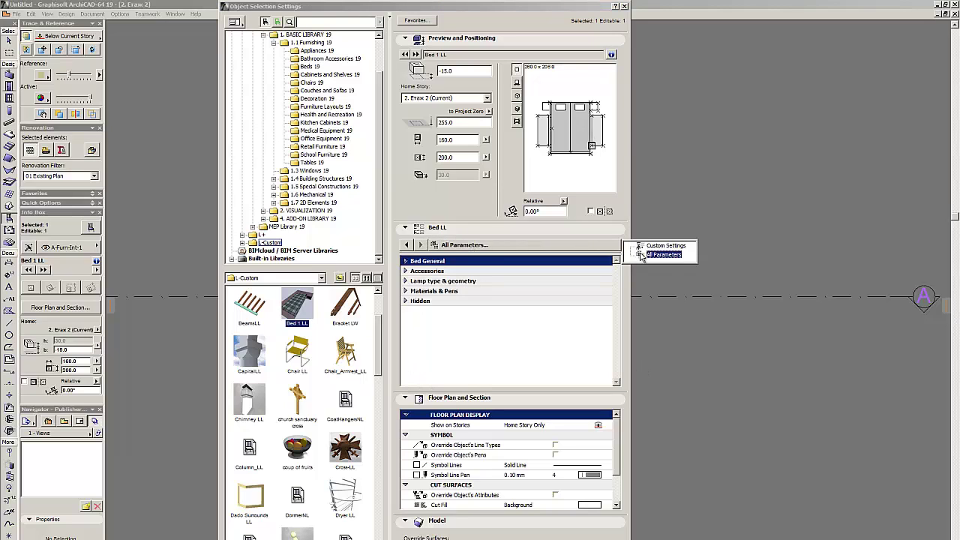
left_click(484, 245)
left_click(484, 245)
left_click(666, 247)
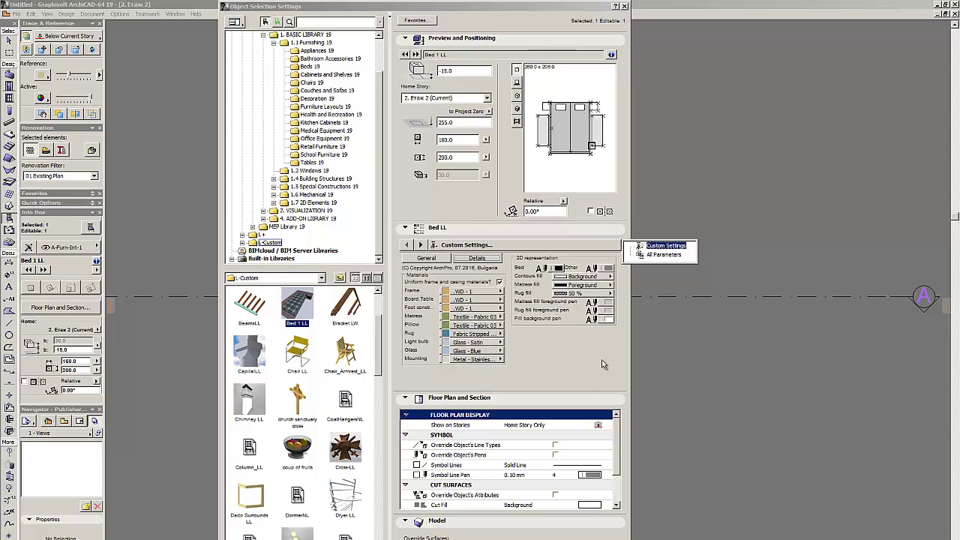
left_click(578, 375)
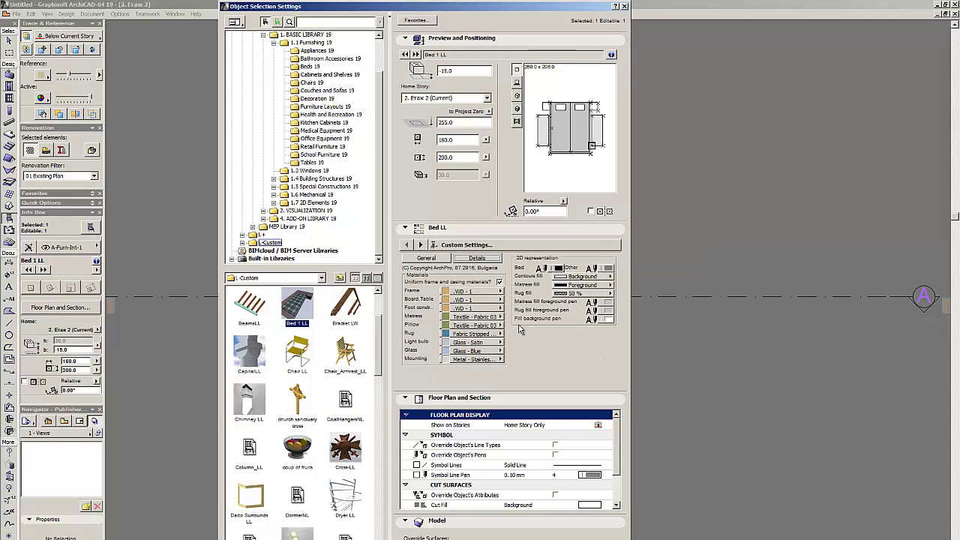
left_click(465, 245)
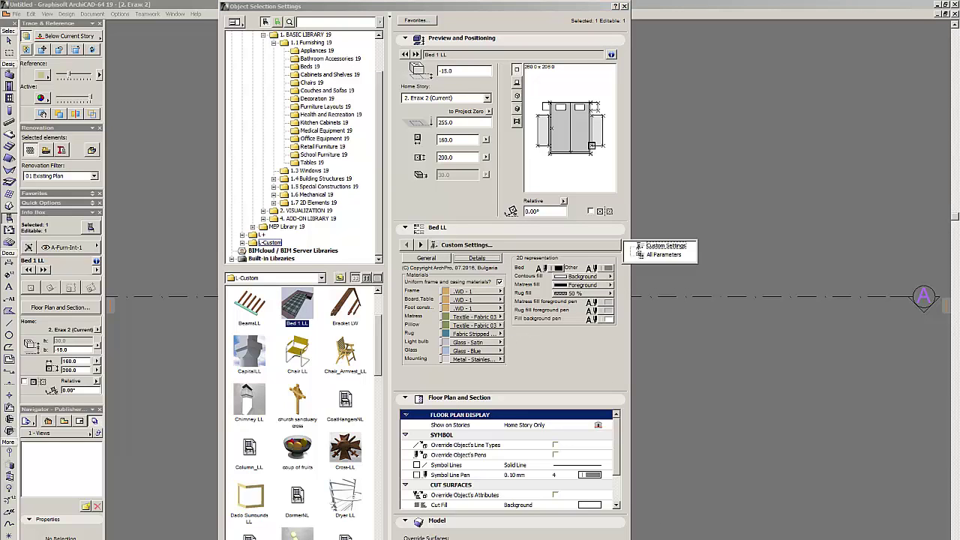
Close the bed's settings and show the marquee-selected bed in 3D
key("Escape")
key("Return")
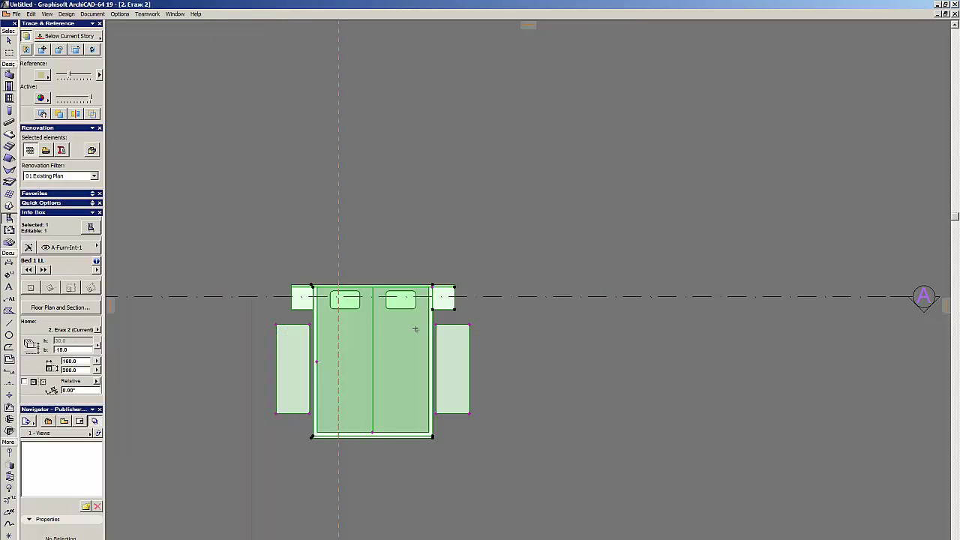
left_click(418, 368)
left_click_drag(510, 474, 333, 392)
right_click(380, 412)
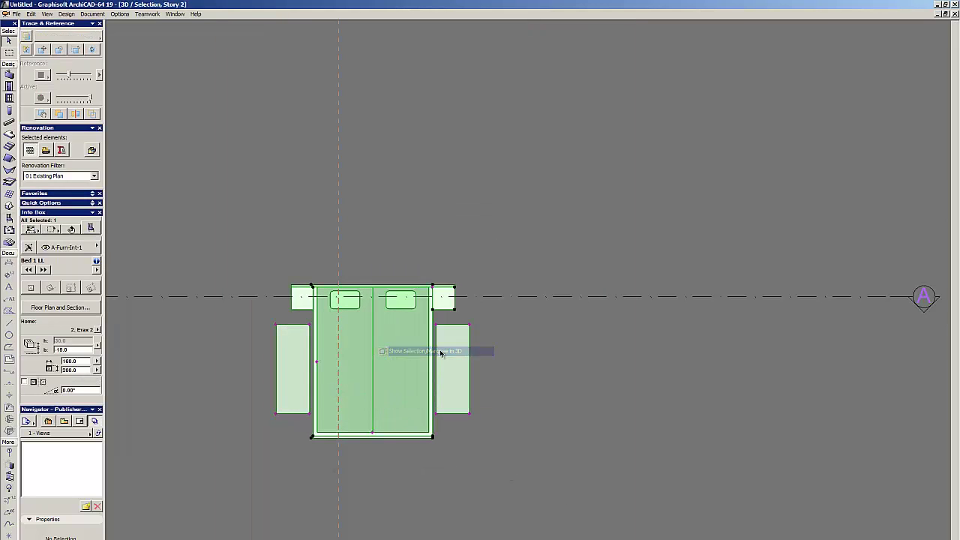
left_click(441, 352)
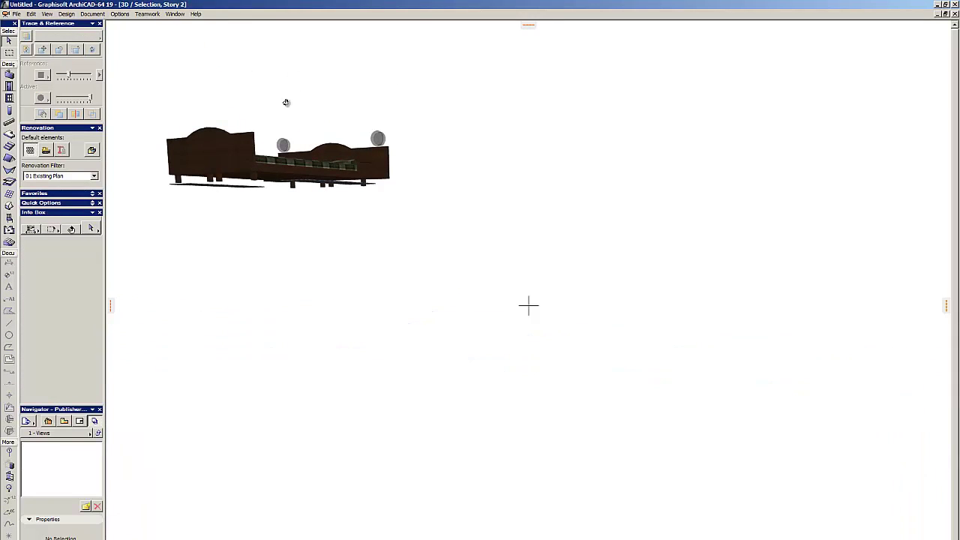
Orbit and zoom around the bed from several sides, then select the bed set
middle_click_drag(285, 101, 521, 182, "shift")
scroll(481, 187, "up", 10)
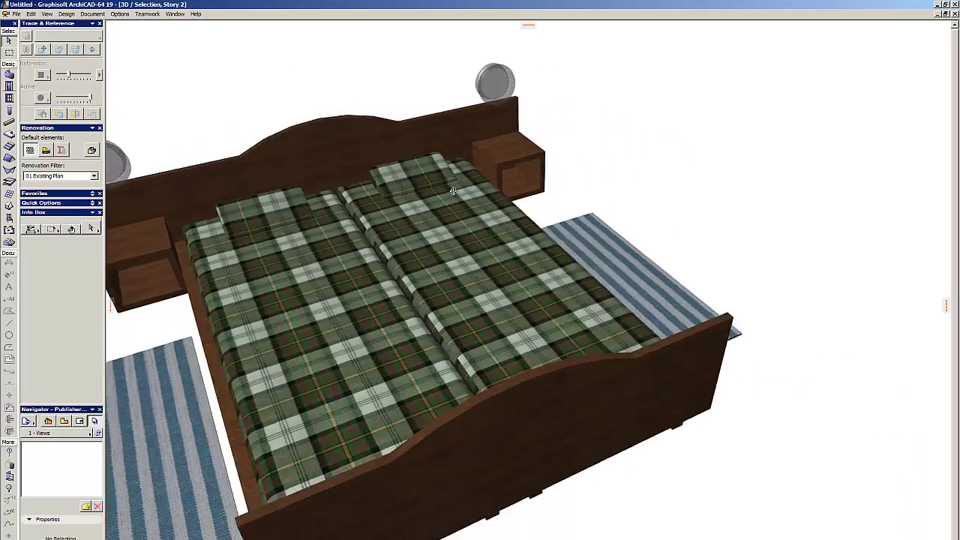
scroll(453, 192, "down", 4)
middle_click_drag(453, 191, 519, 188, "shift")
scroll(519, 189, "up", 4)
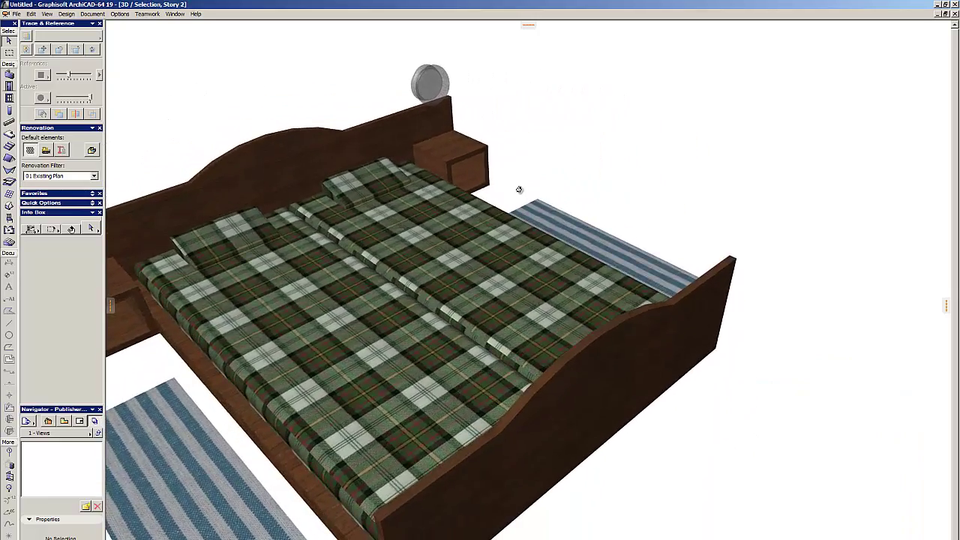
scroll(519, 188, "down", 5)
middle_click_drag(374, 280, 279, 271, "shift")
scroll(279, 271, "up", 4)
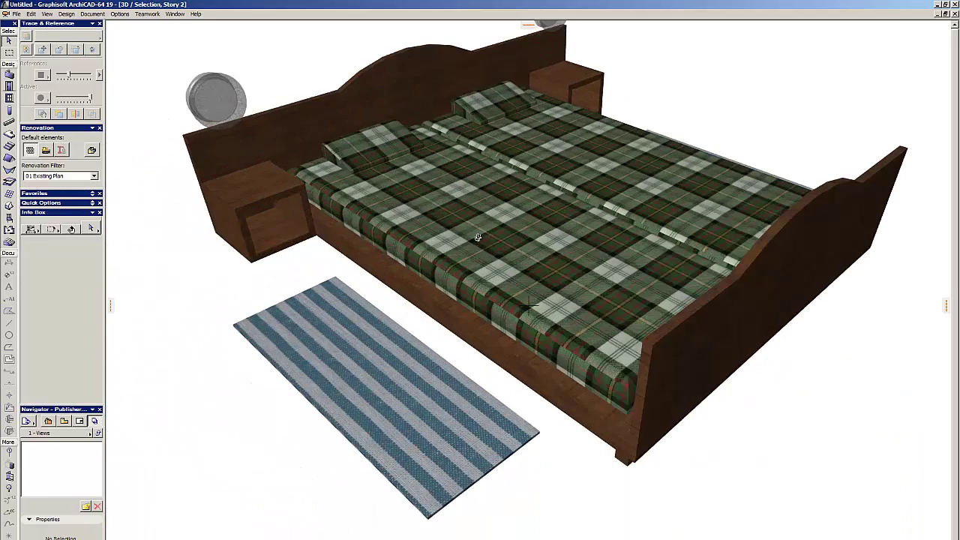
scroll(287, 315, "up", 4)
scroll(287, 315, "down", 5)
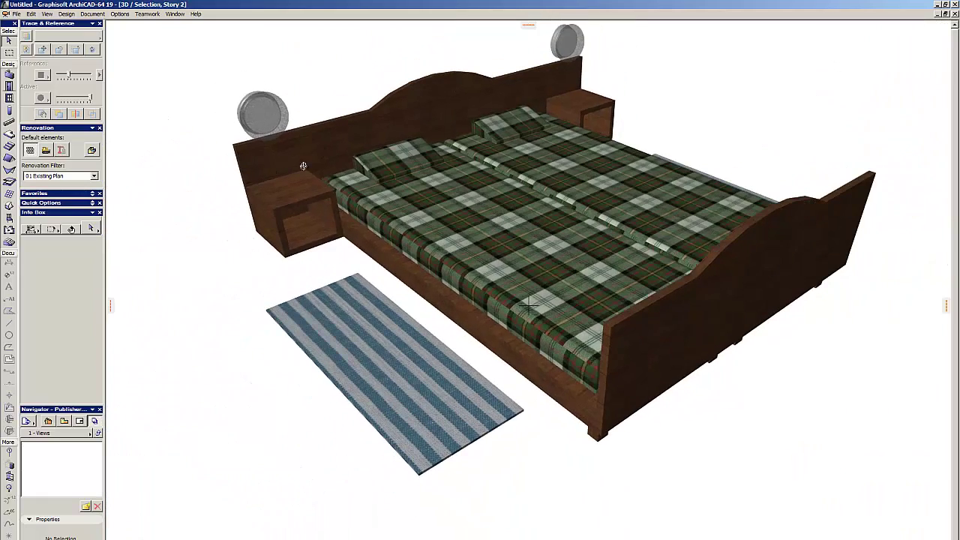
middle_click_drag(382, 207, 279, 172, "shift")
middle_click_drag(399, 140, 386, 180, "shift")
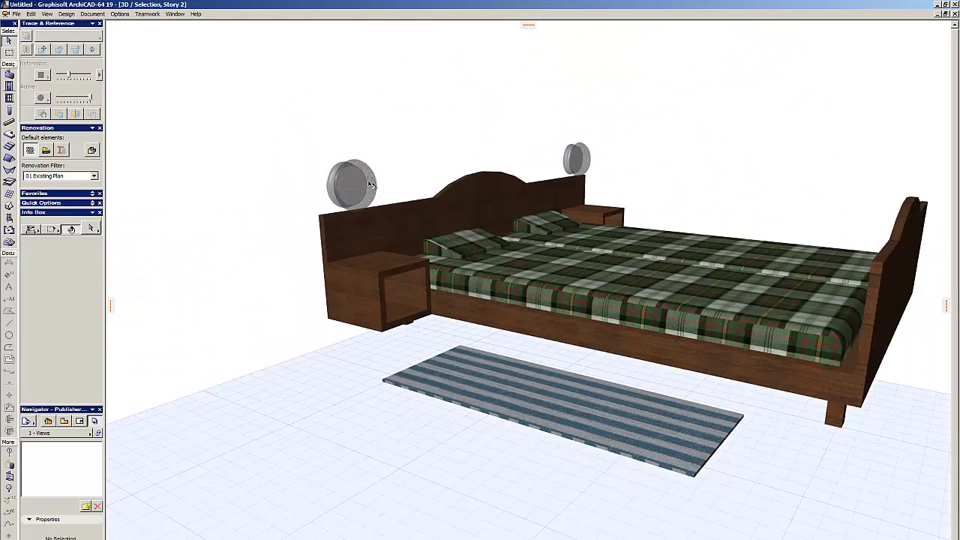
left_click(546, 261)
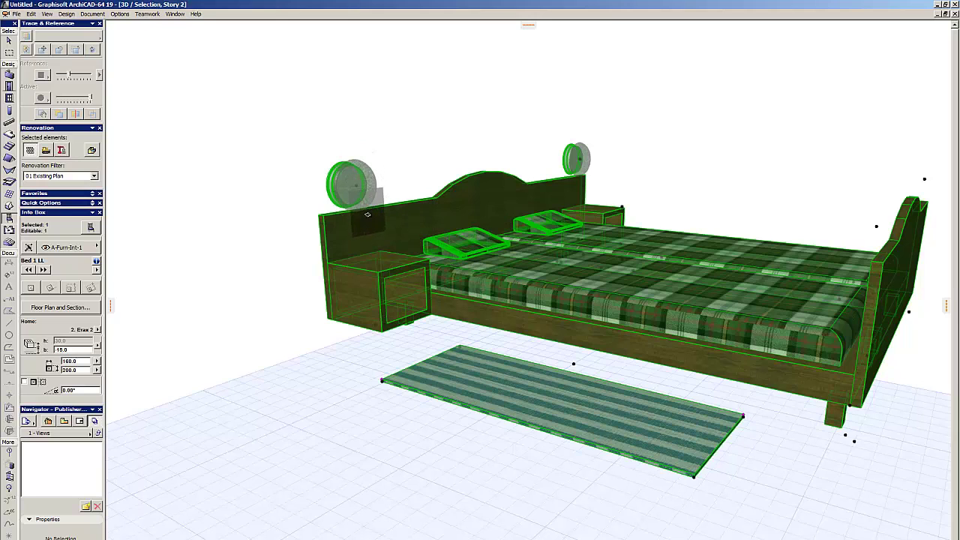
Change the bed's lamp type to Triangular, curved
double_click(483, 253)
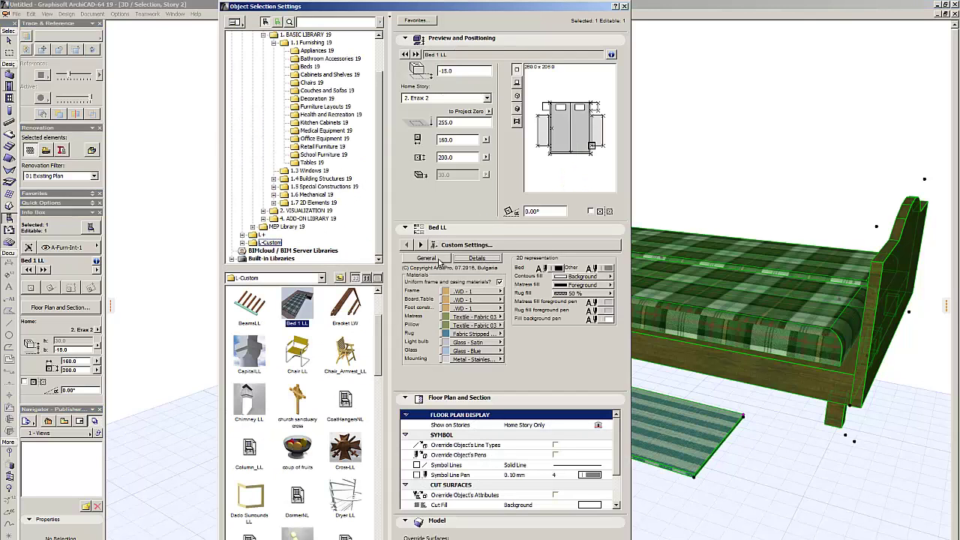
left_click(434, 259)
left_click(572, 280)
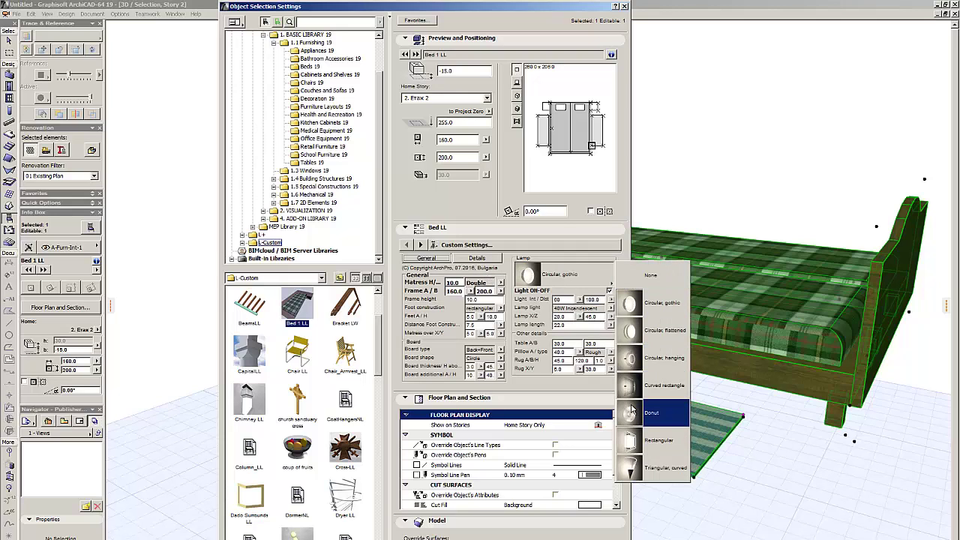
left_click(664, 468)
key("Return")
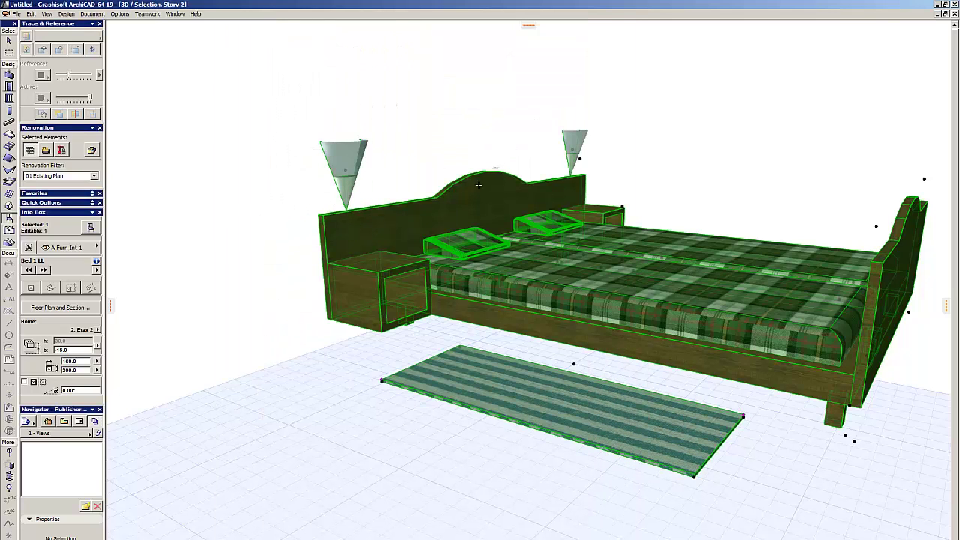
Switch the mattress from Double to Single, then reselect the bed from above
double_click(473, 188)
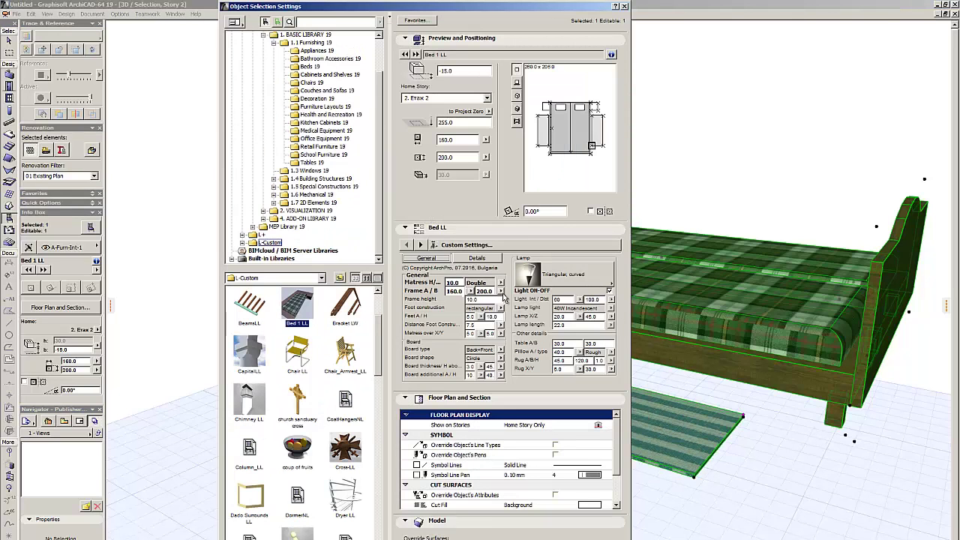
left_click(500, 283)
left_click(513, 288)
key("Return")
key("Escape")
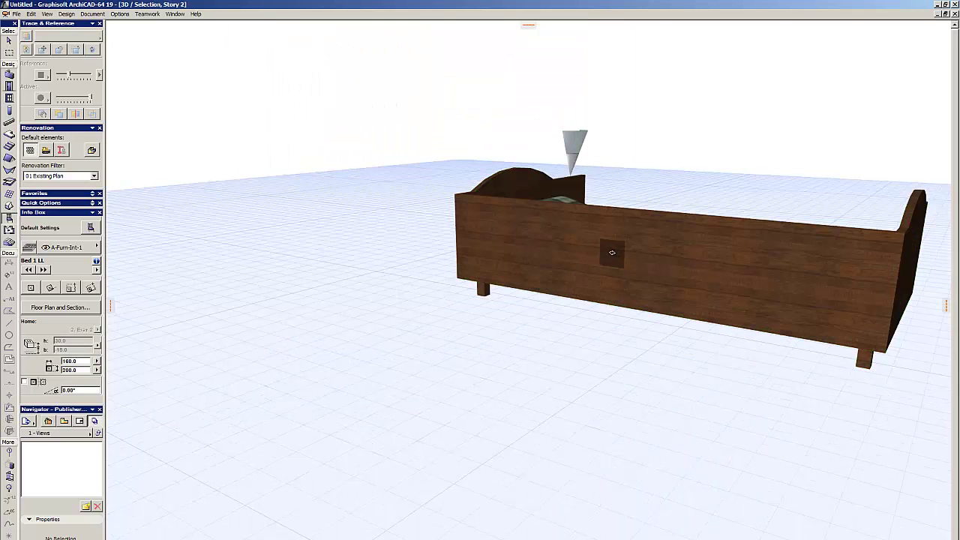
middle_click_drag(735, 155, 715, 215, "shift")
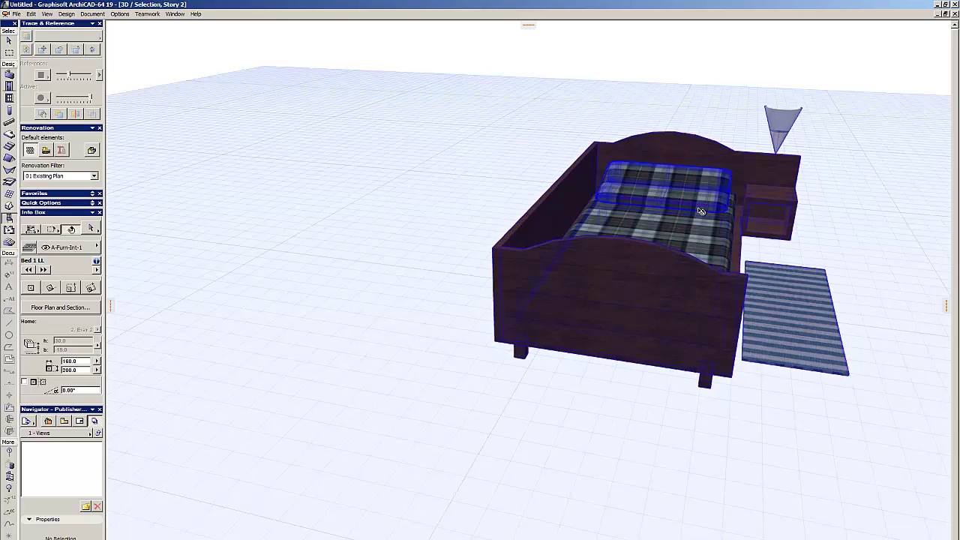
left_click(697, 211)
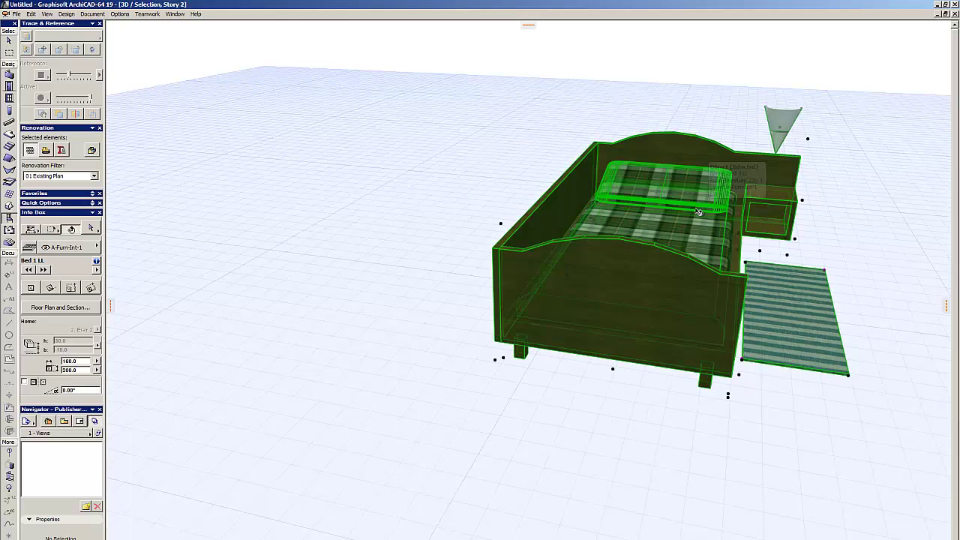
Change the bed's Frame A width from 100.0 to 80.0 and reopen its settings
double_click(696, 214)
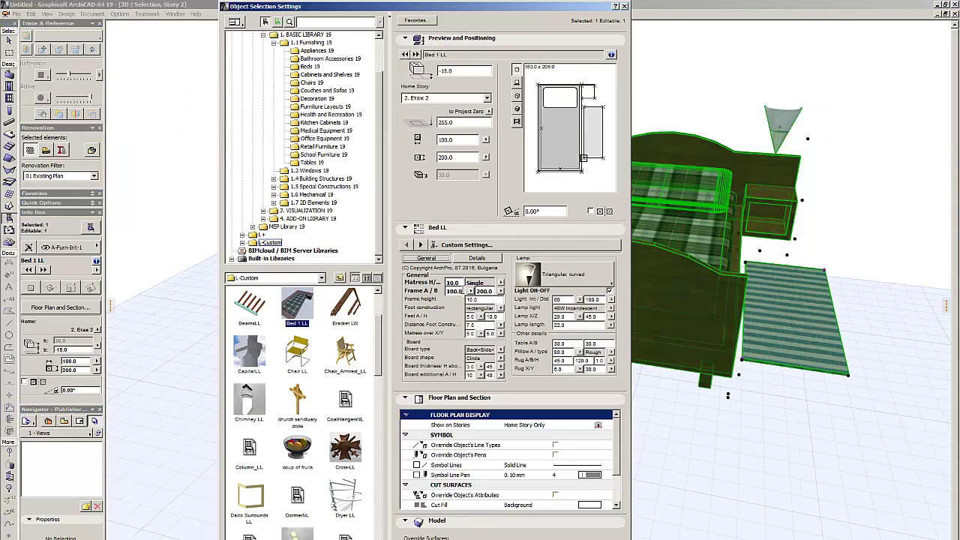
double_click(455, 291)
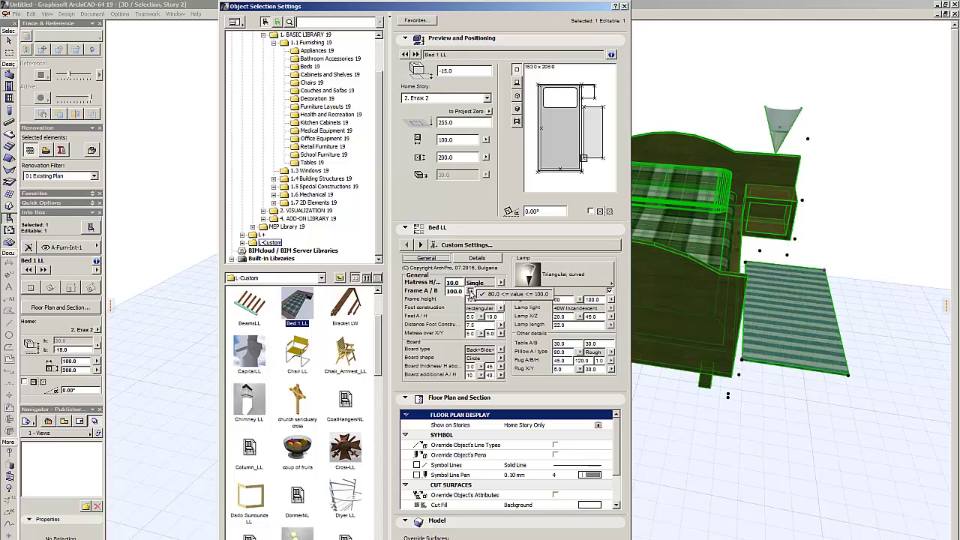
double_click(454, 291)
type("80")
key("Return")
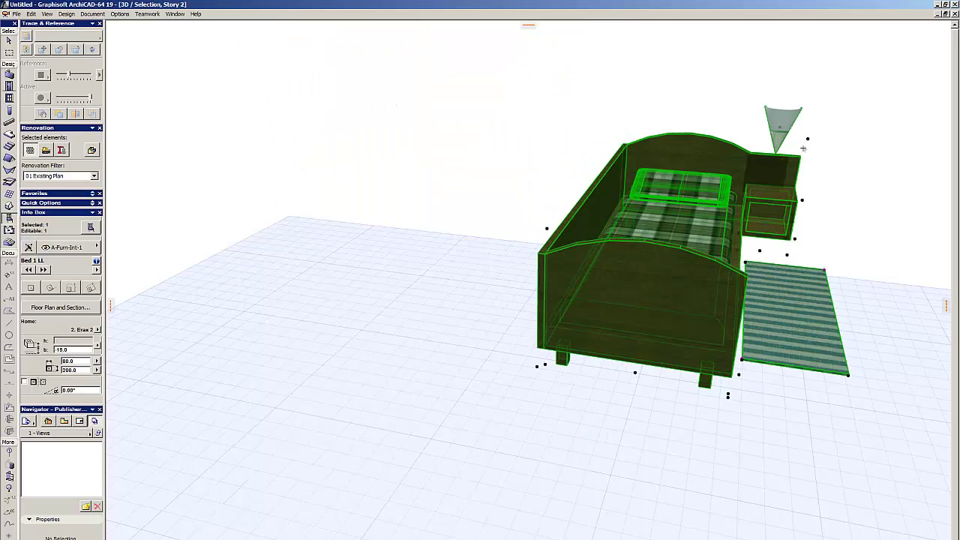
key("ctrl+t")
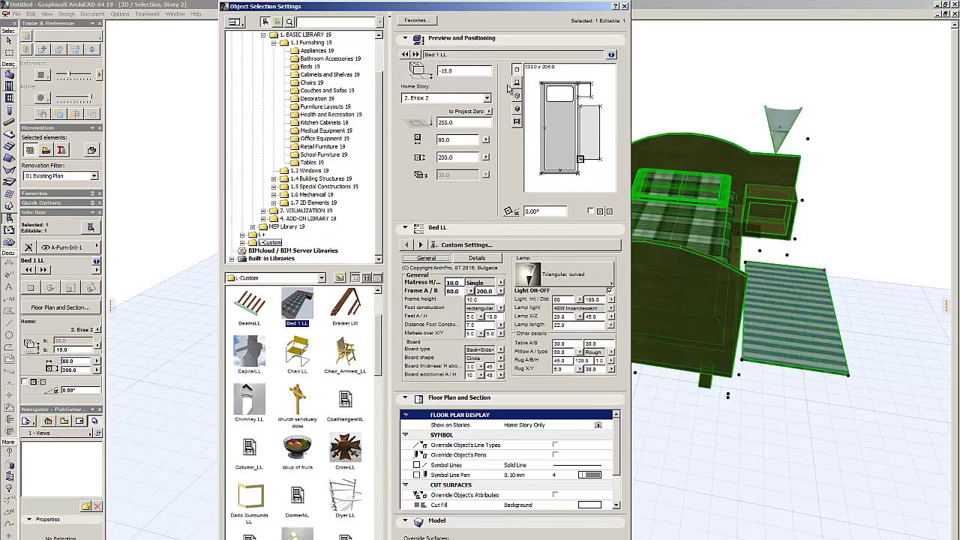